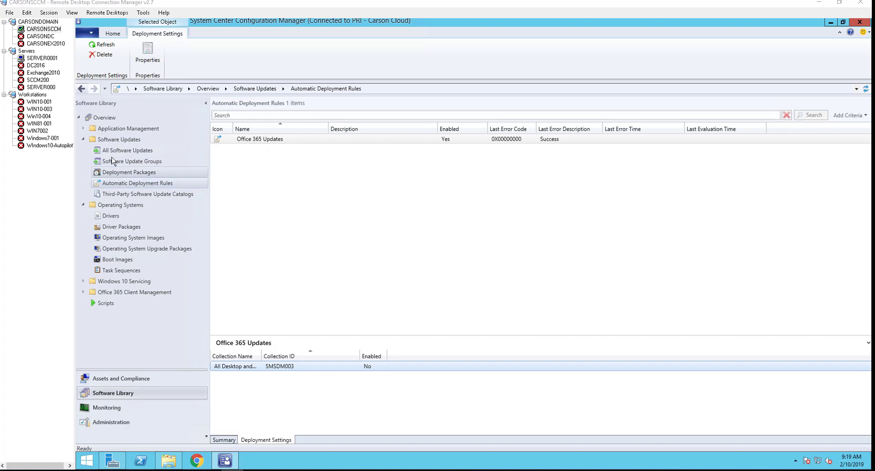
Start a new automatic deployment rule named "Monthly Updates" based on the Patch Tuesday template.
click(149, 184)
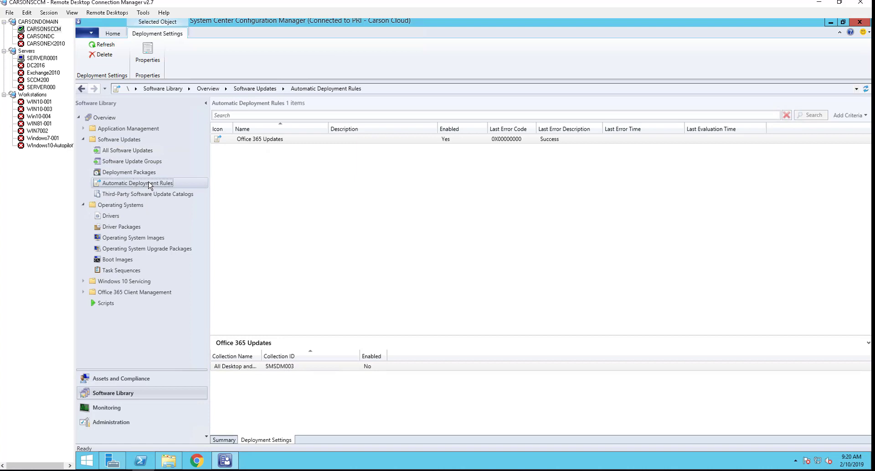
right_click(148, 184)
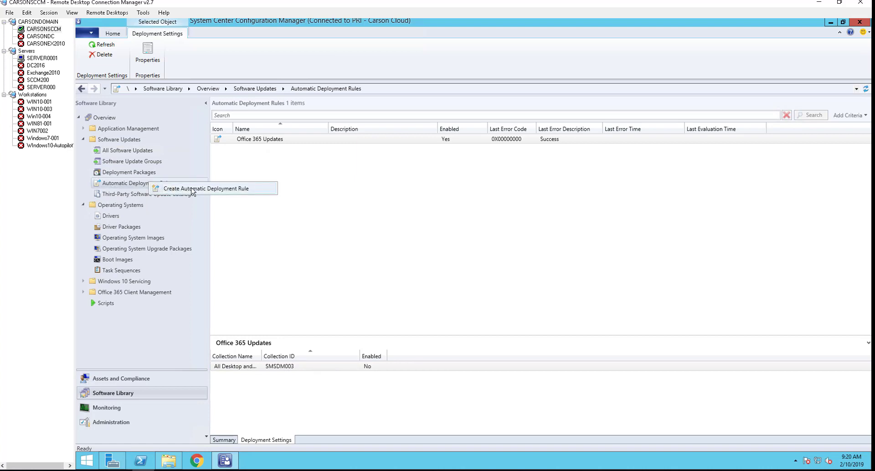
click(217, 189)
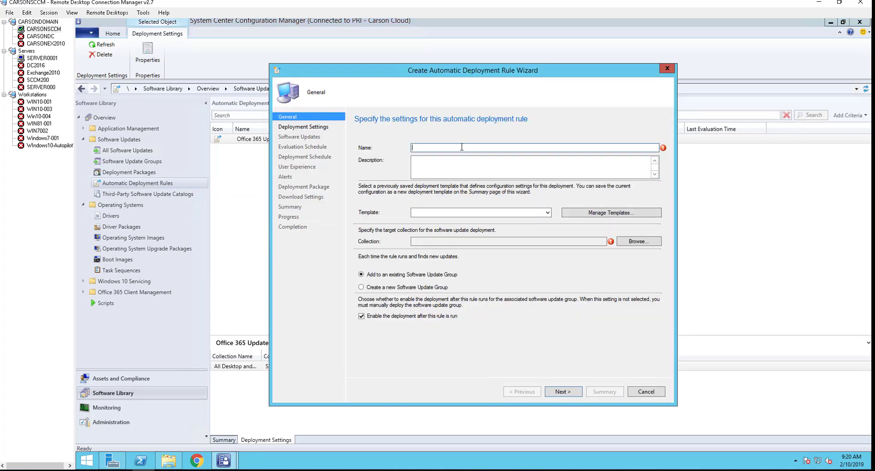
text(Monthly Updates)
click(549, 212)
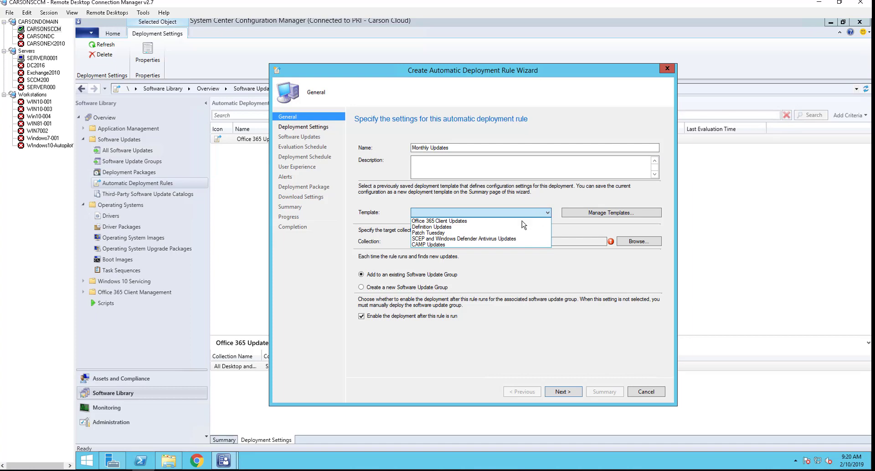
click(441, 234)
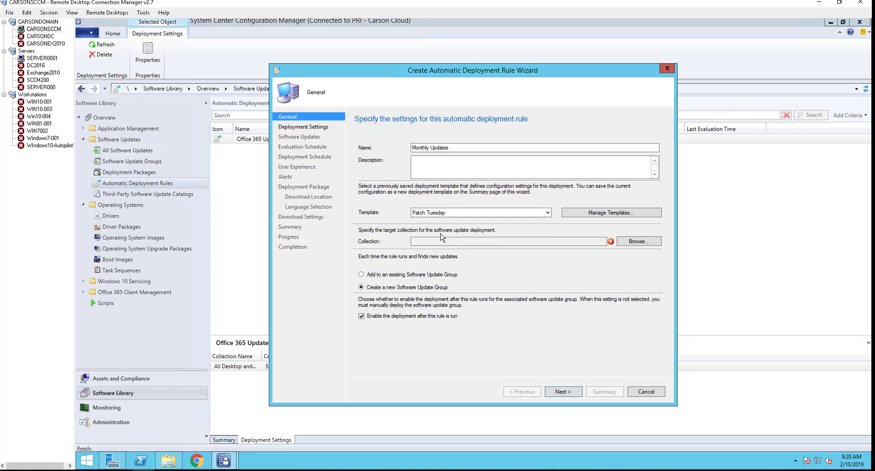
Target the rule at the All Desktop and Server Clients collection and accept the template's deployment settings.
click(521, 242)
click(637, 244)
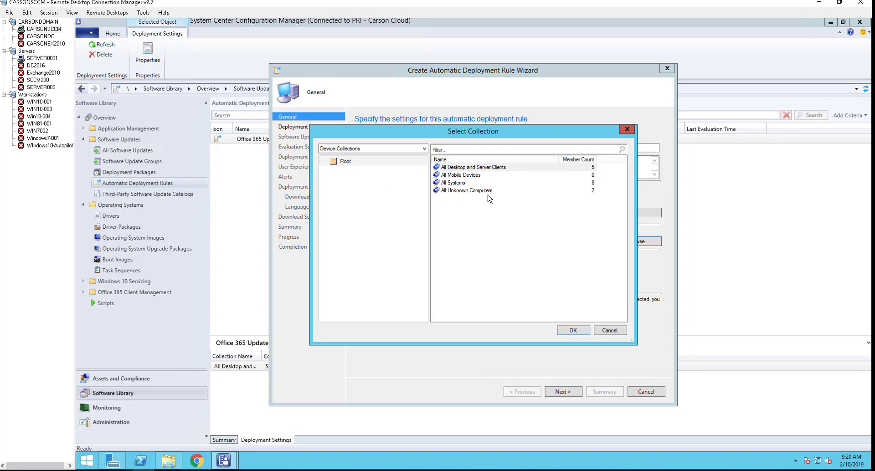
click(468, 168)
click(572, 331)
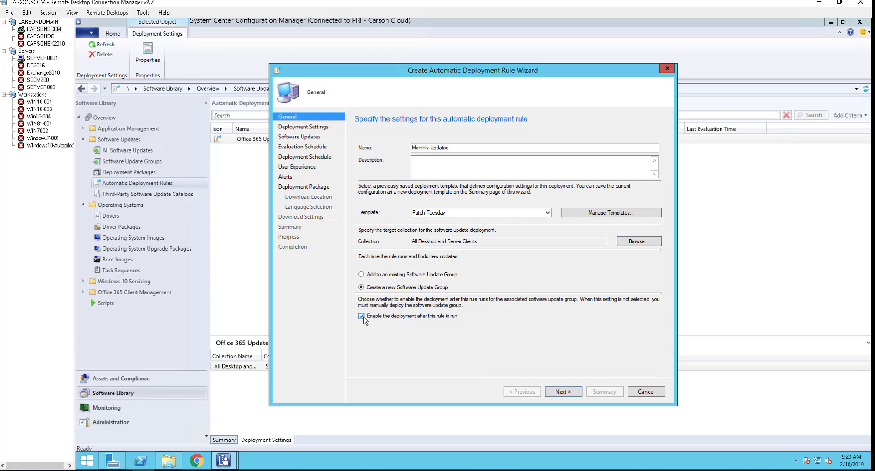
click(560, 393)
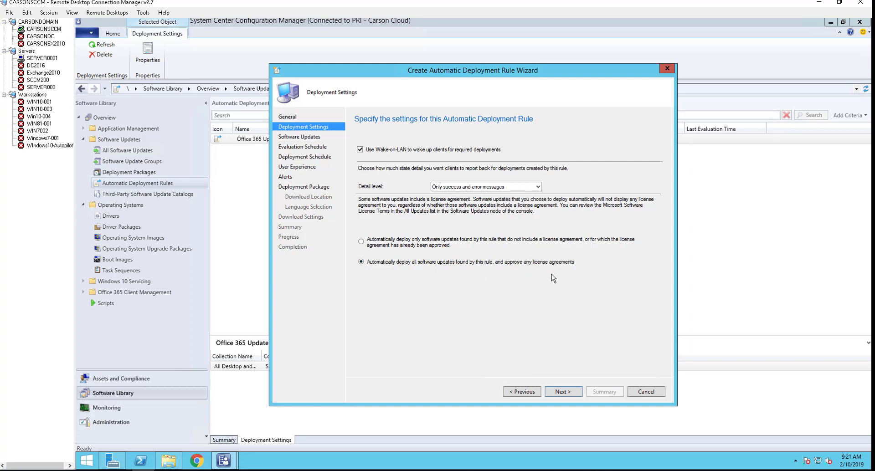
click(564, 395)
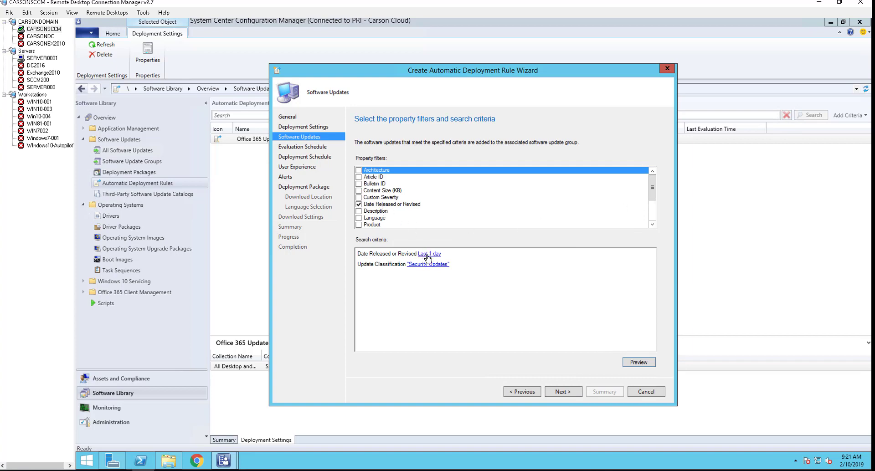
Set the Date Released or Revised search criterion to Last 1 month.
click(431, 256)
click(485, 233)
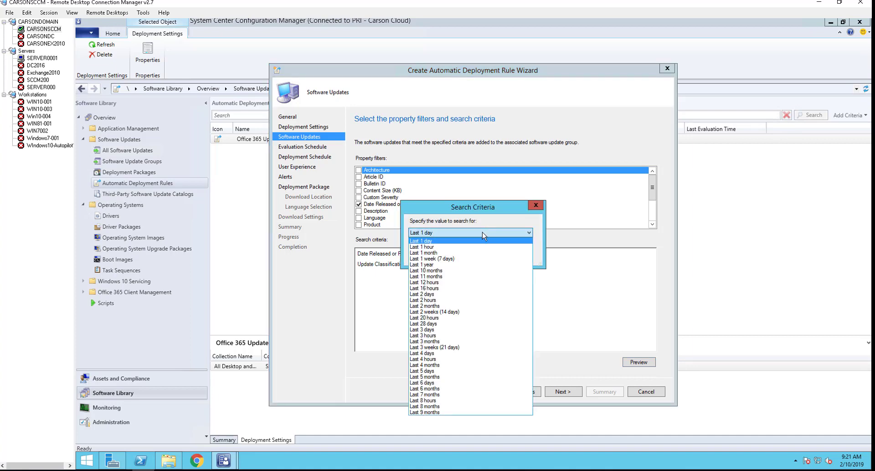
click(441, 253)
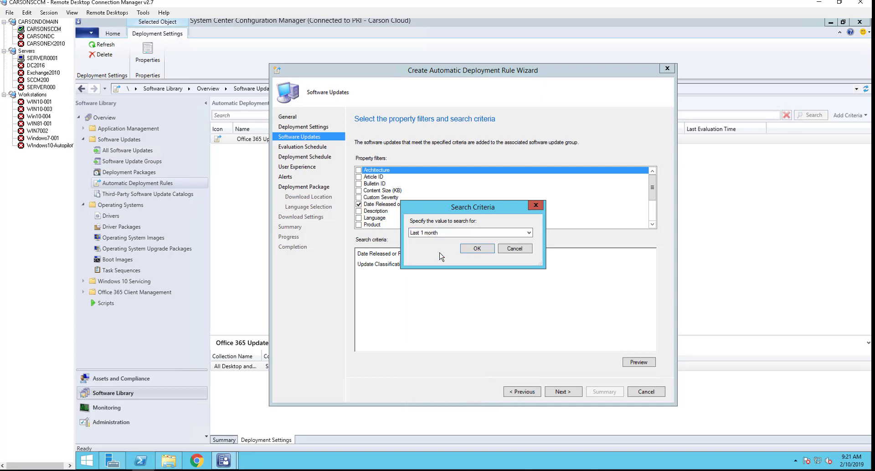
click(477, 248)
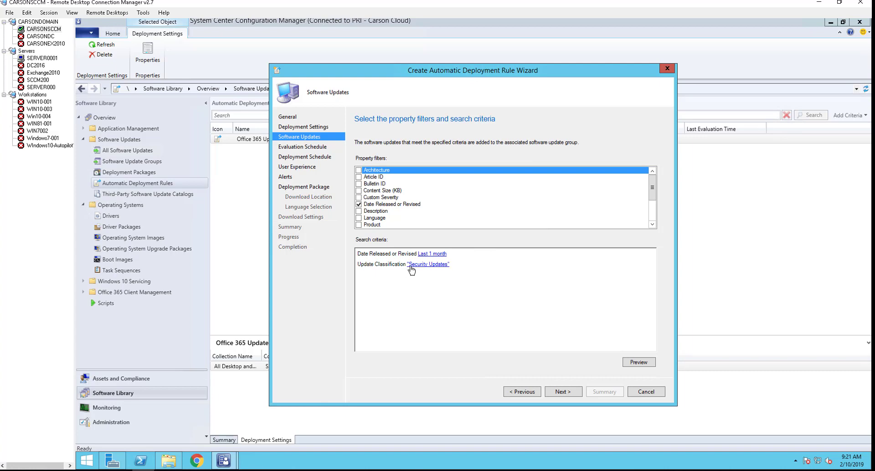
Add Critical Updates, Definition Updates, Feature Packs, Tools, Update Rollups and Updates to the update classification criterion alongside Security Updates.
click(428, 264)
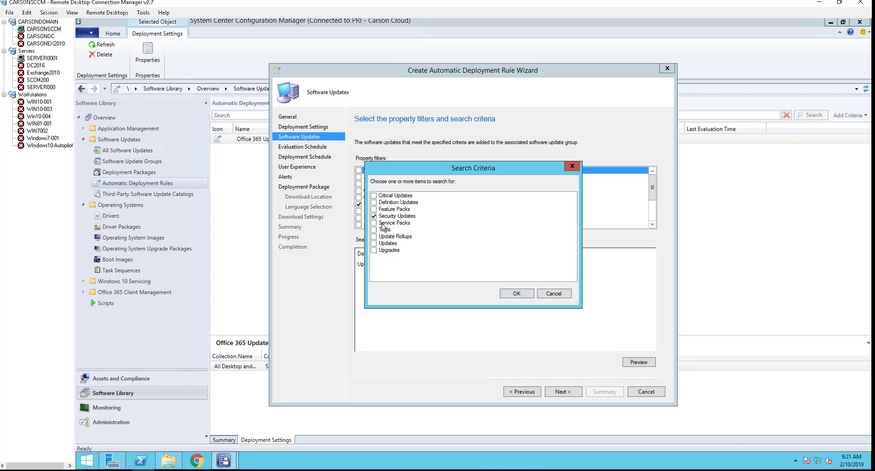
click(373, 195)
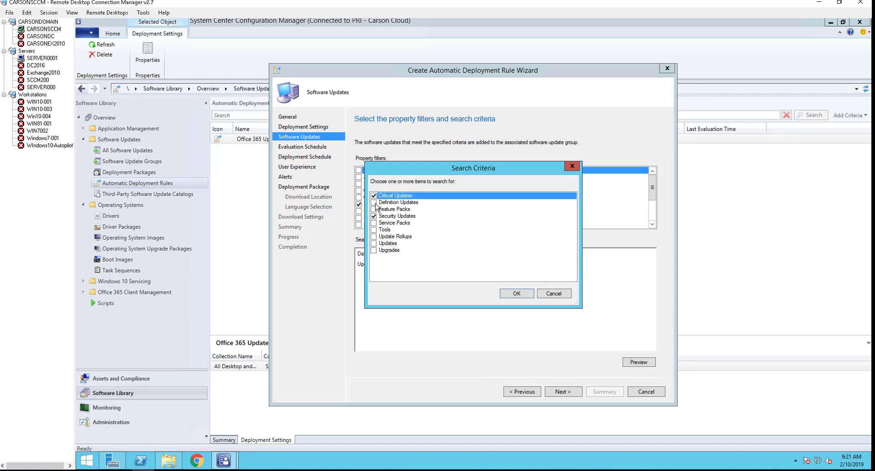
click(375, 203)
click(374, 202)
click(374, 210)
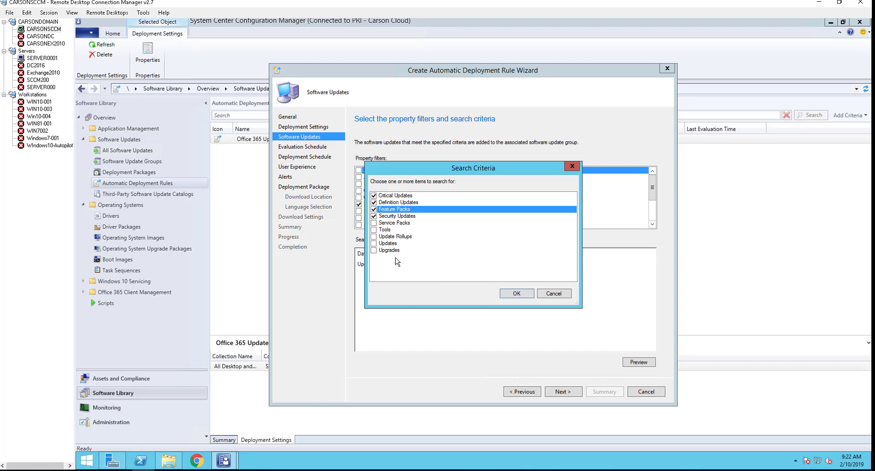
click(374, 243)
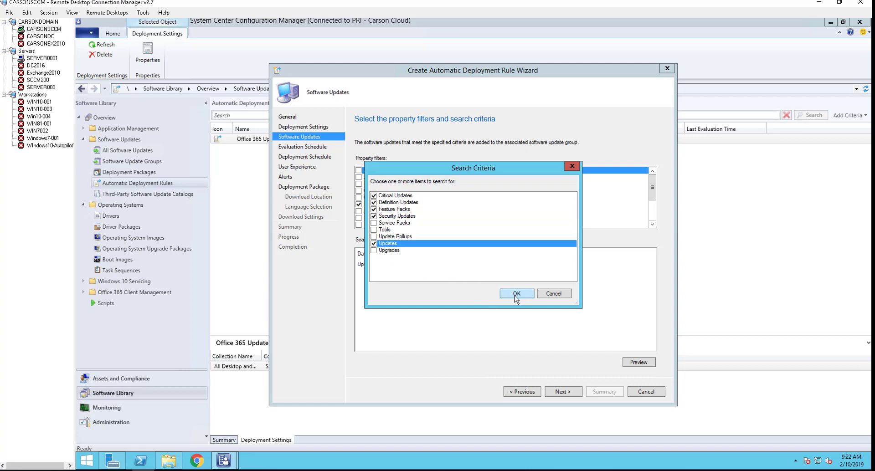
click(377, 237)
click(374, 236)
click(374, 230)
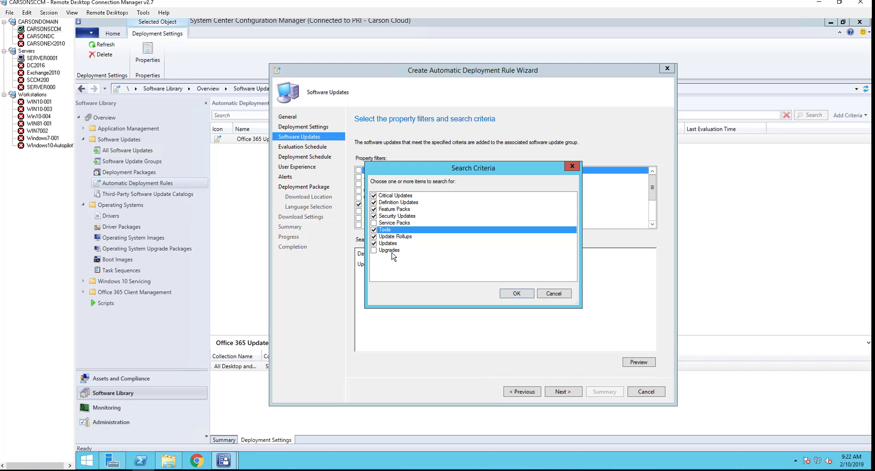
click(516, 294)
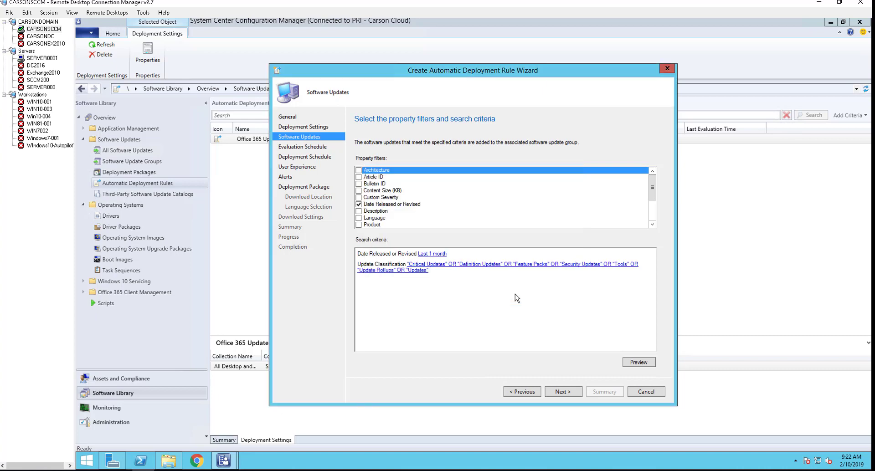
Preview the updates matching the search criteria and proceed to the evaluation schedule.
click(638, 362)
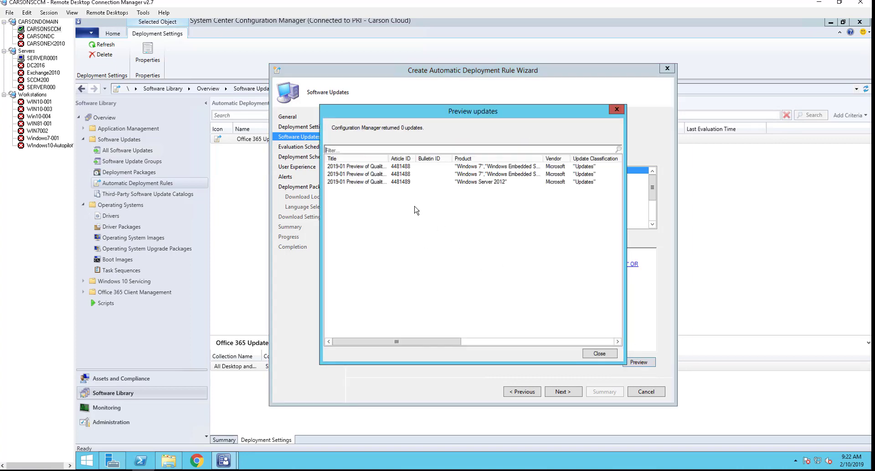
click(600, 354)
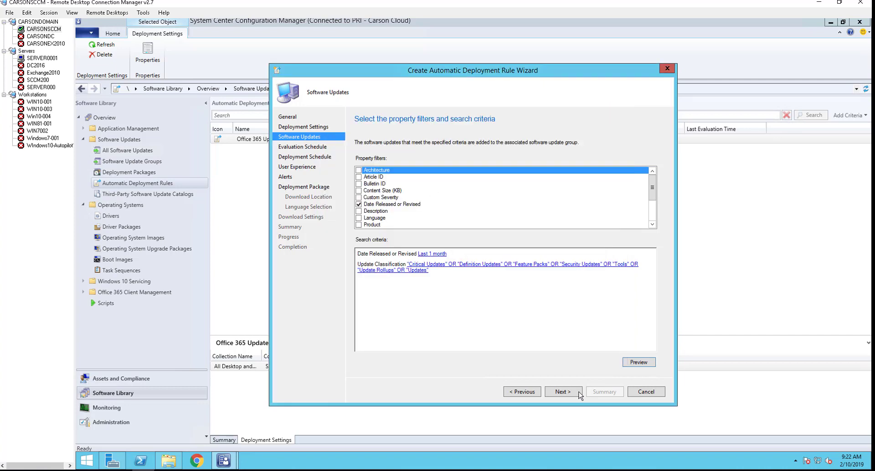
click(563, 391)
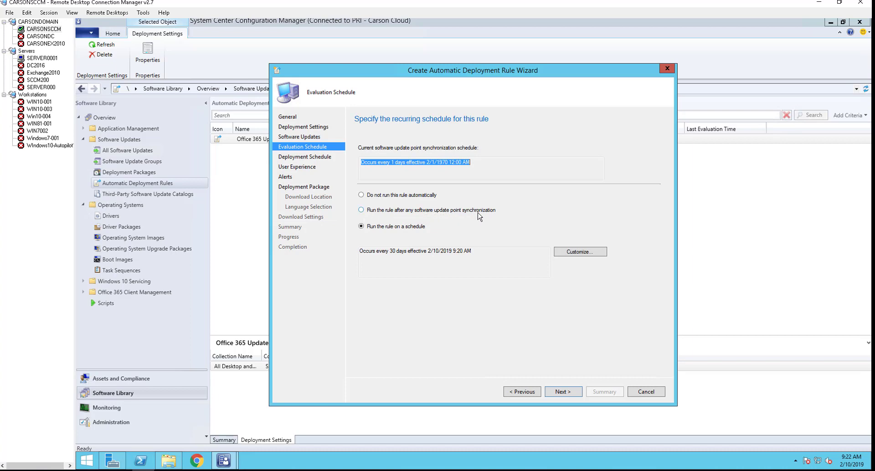
Set the rule to run after any software update point synchronization and accept the deployment schedule.
click(361, 210)
click(561, 393)
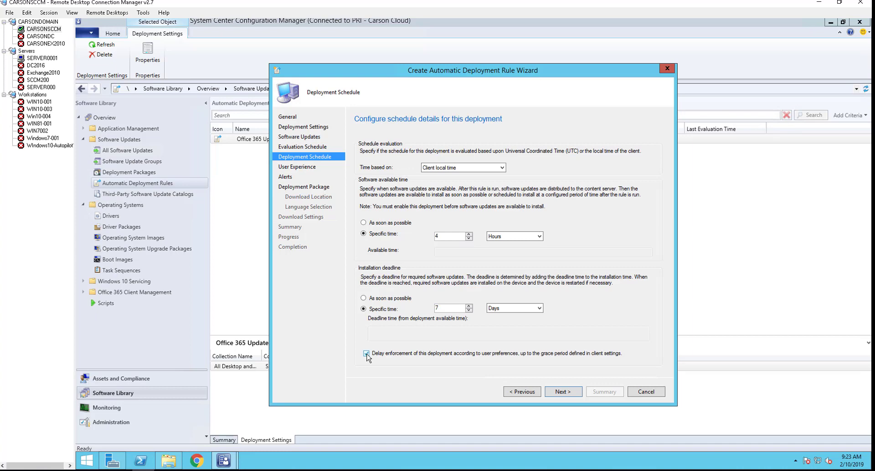
click(563, 391)
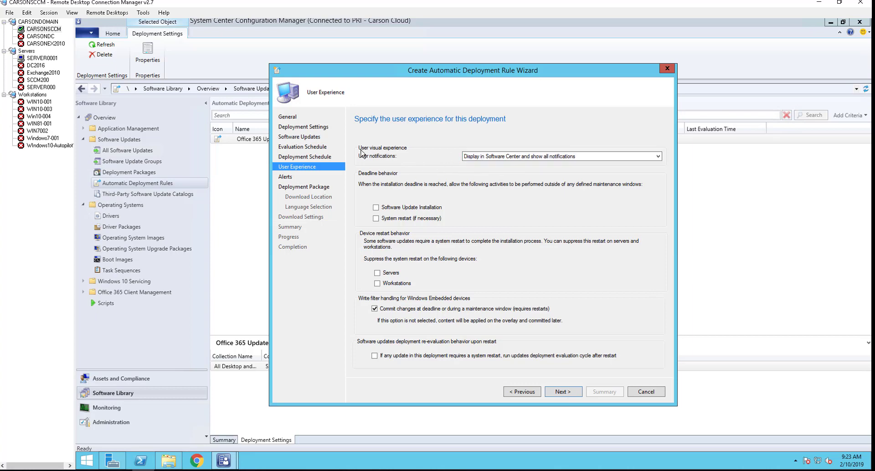
Limit user notifications in Software Center to computer restarts and suppress system restarts on servers.
click(532, 158)
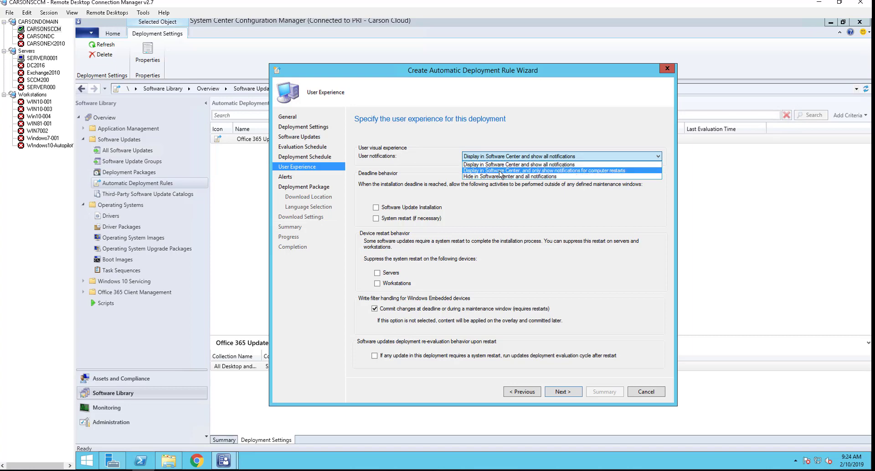
click(587, 172)
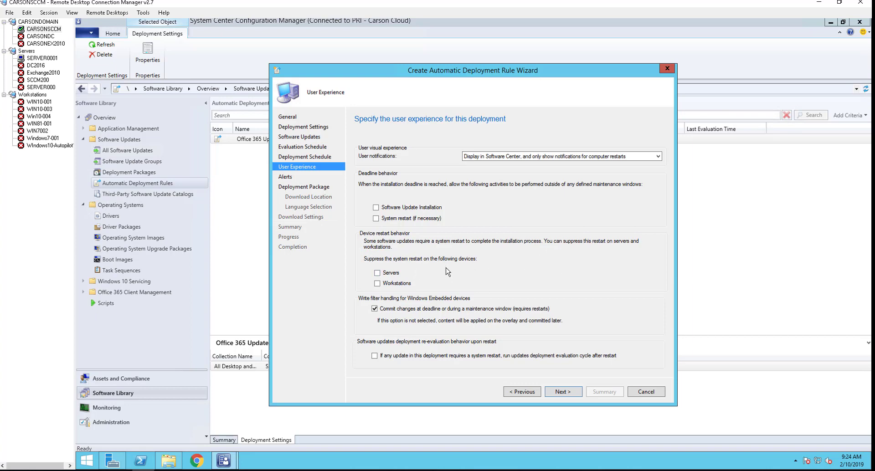
click(377, 273)
click(563, 392)
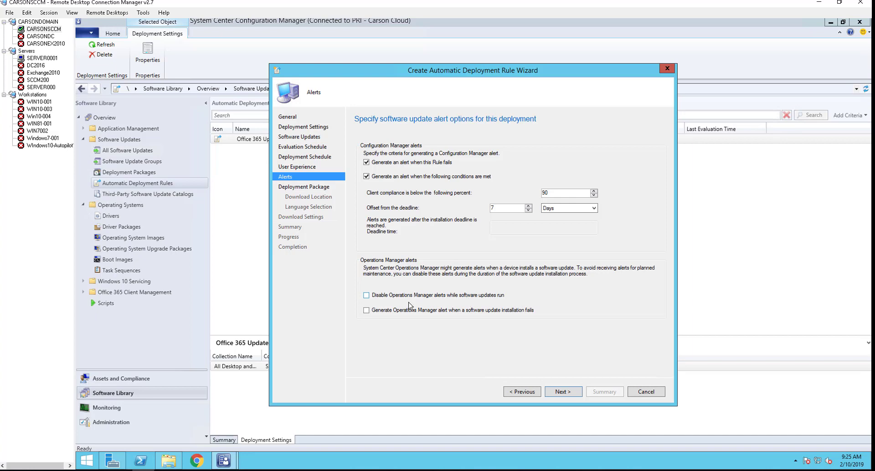
Accept the alert options and choose to create a new deployment package named "Monthly Updates".
click(563, 393)
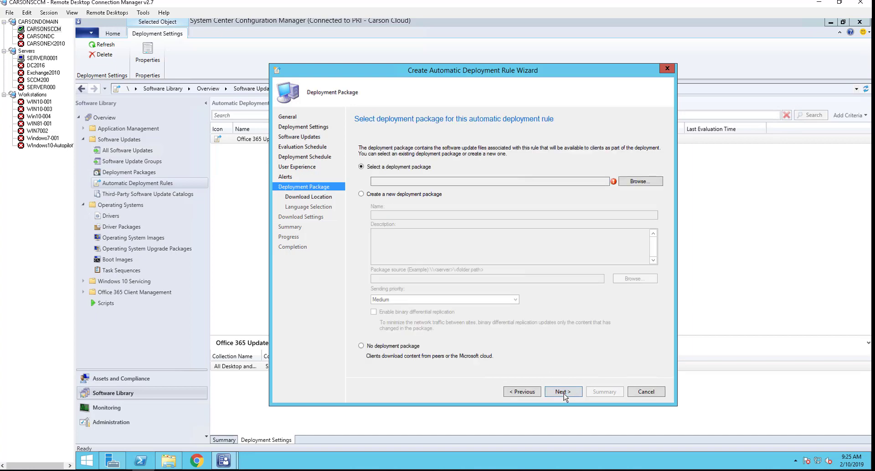
click(391, 179)
click(428, 197)
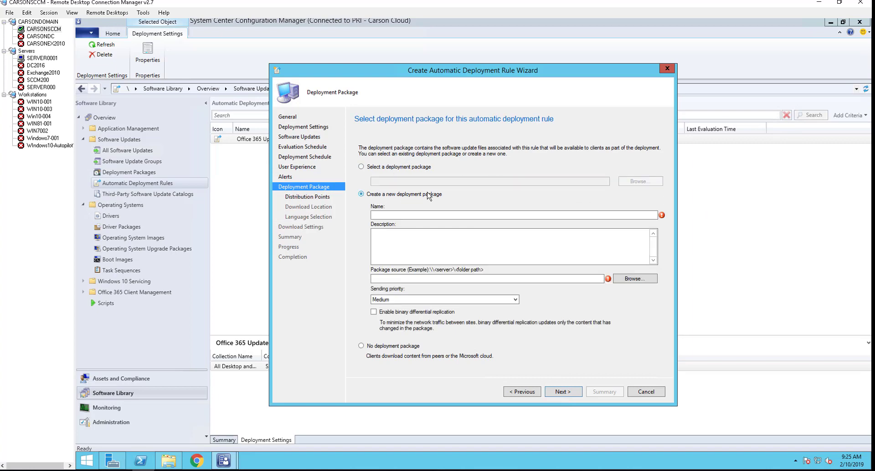
click(432, 215)
text(Monthly Updates)
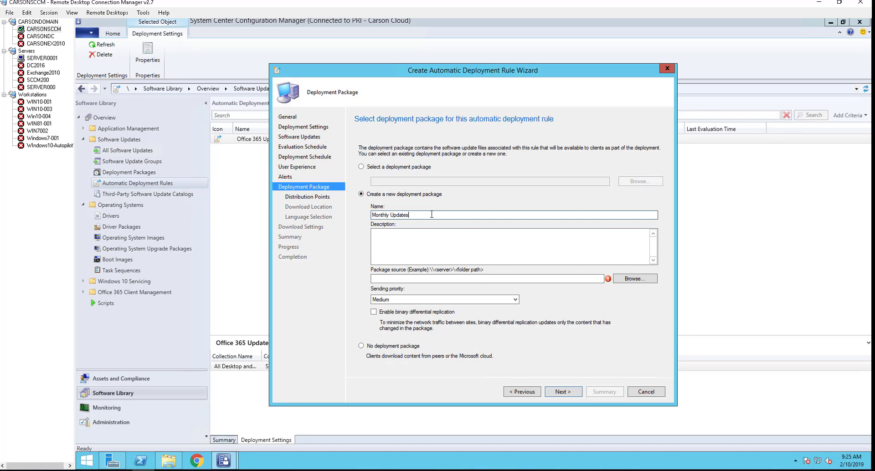
Switch to File Explorer and create a folder named MonthlyUpdates in the SCCMSource Updates share.
click(169, 461)
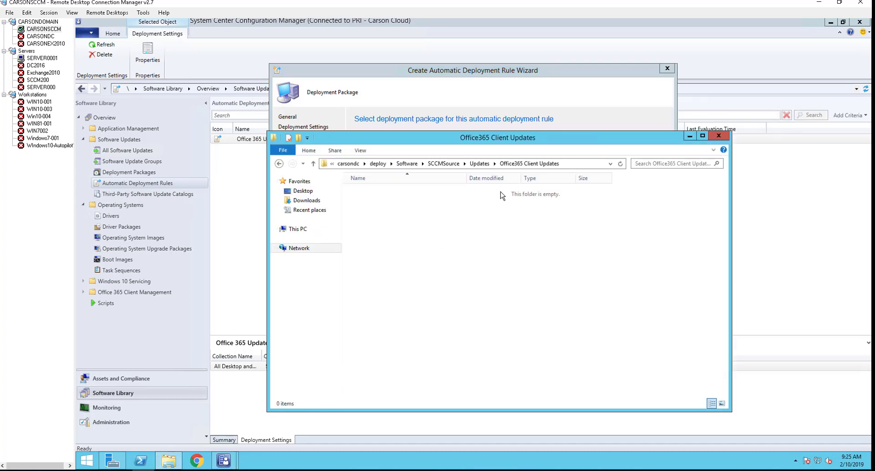
click(479, 164)
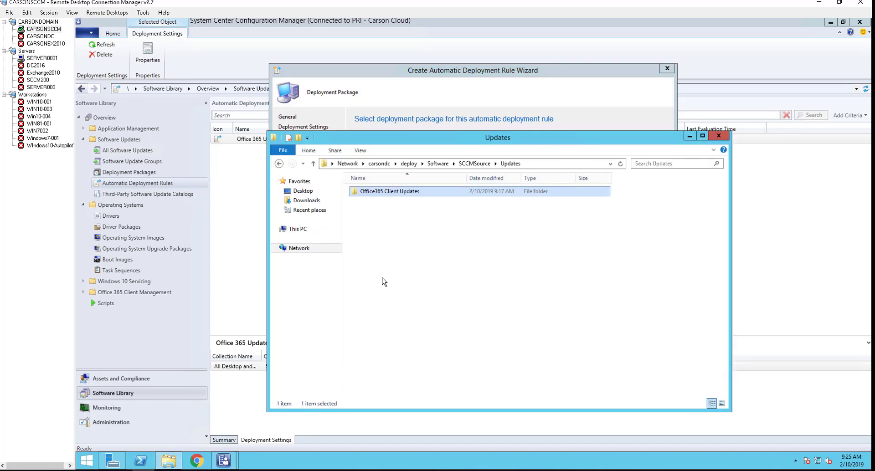
right_click(404, 260)
mouse_move(456, 351)
click(531, 350)
text(Monthly)
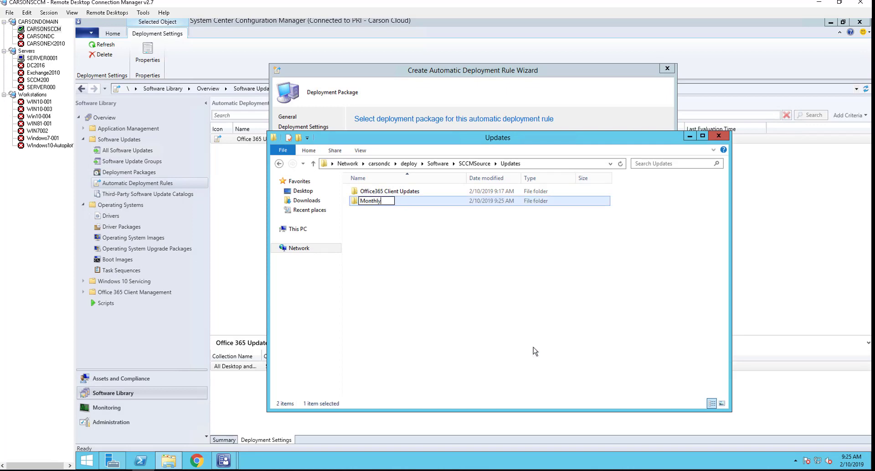
text(Updates)
click(523, 328)
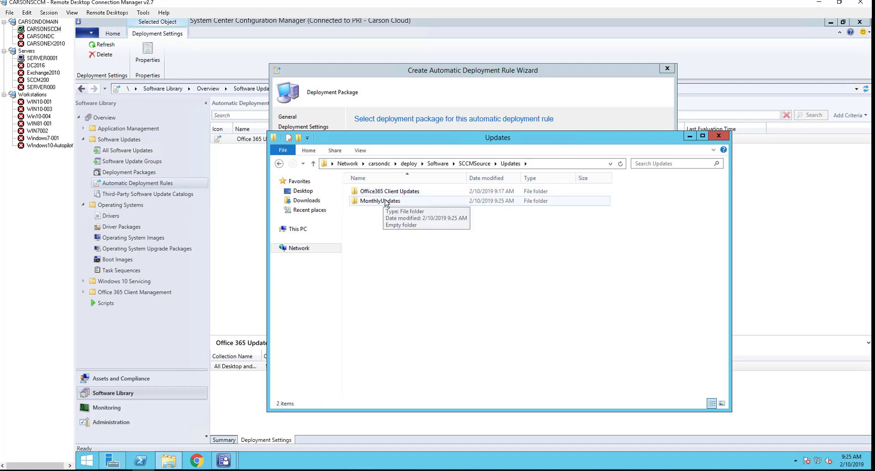
Copy the network path of the MonthlyUpdates folder and return to the deployment rule wizard.
double_click(413, 201)
click(597, 167)
key(ctrl+c)
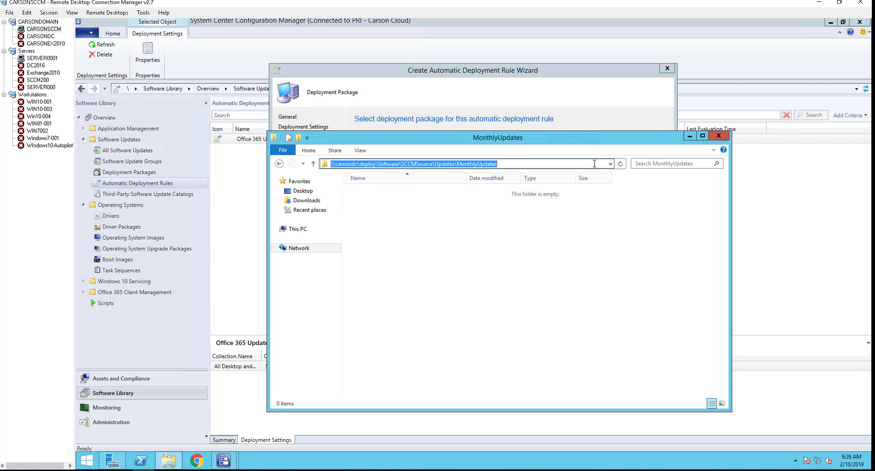
click(577, 108)
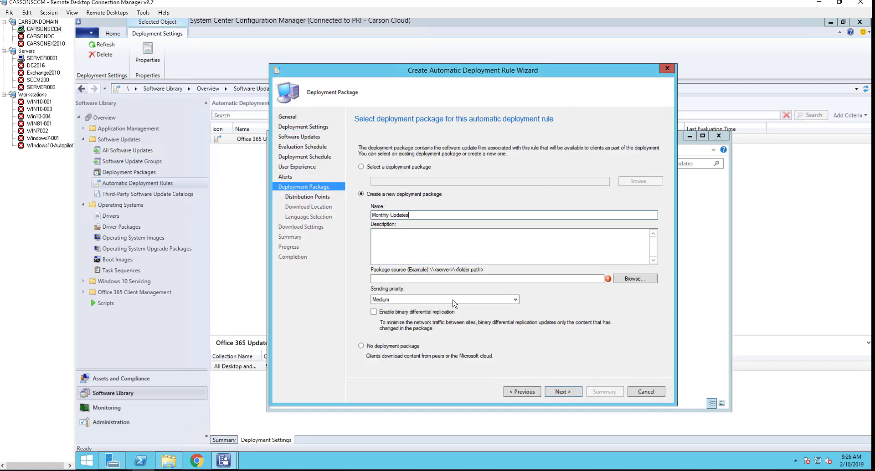
Set the package source to \\carsondc\deploy\Software\SCCMSource\Updates\MonthlyUpdates and continue to the distribution points.
click(451, 278)
key(ctrl+v)
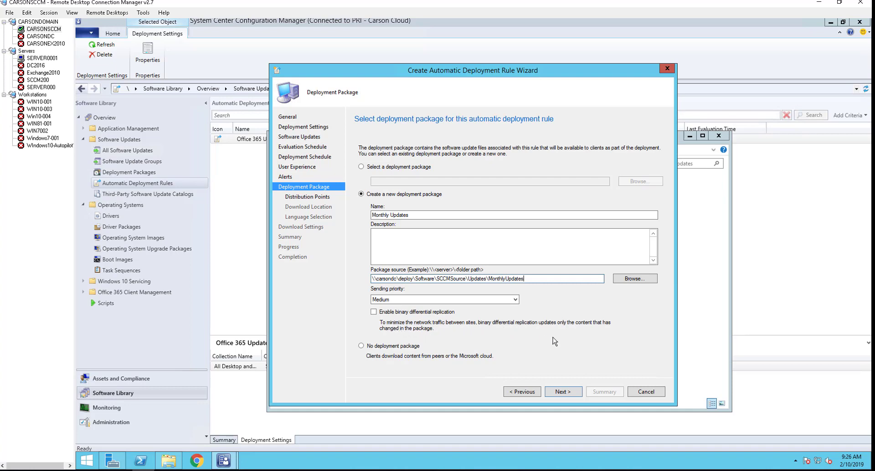
click(564, 392)
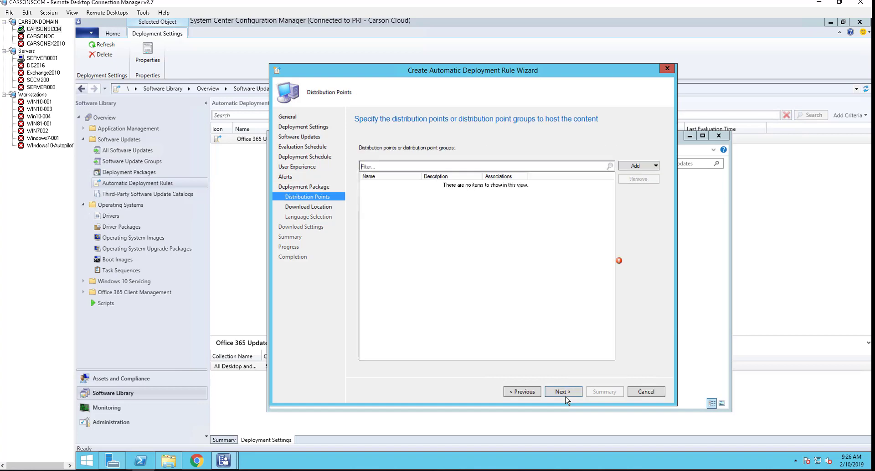
Add CARSONSCCM.CARSONCLOUD.LOCAL as the distribution point hosting the package content and continue to the download location.
click(648, 167)
click(648, 176)
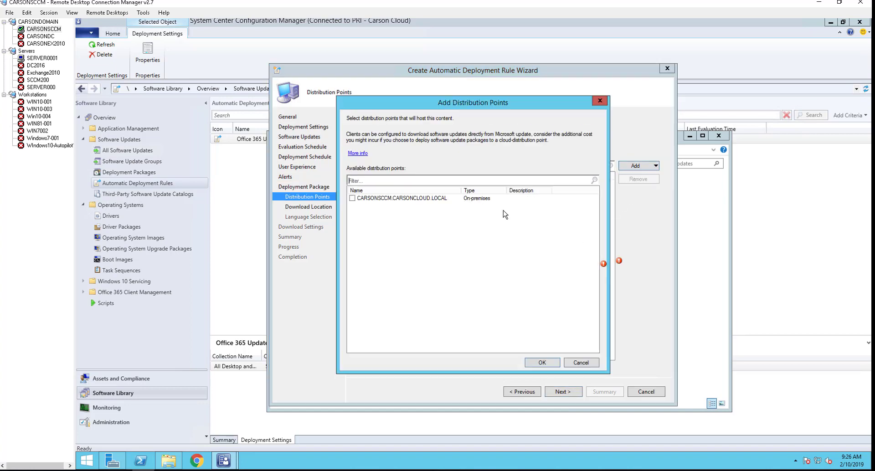
click(351, 198)
click(541, 363)
click(559, 394)
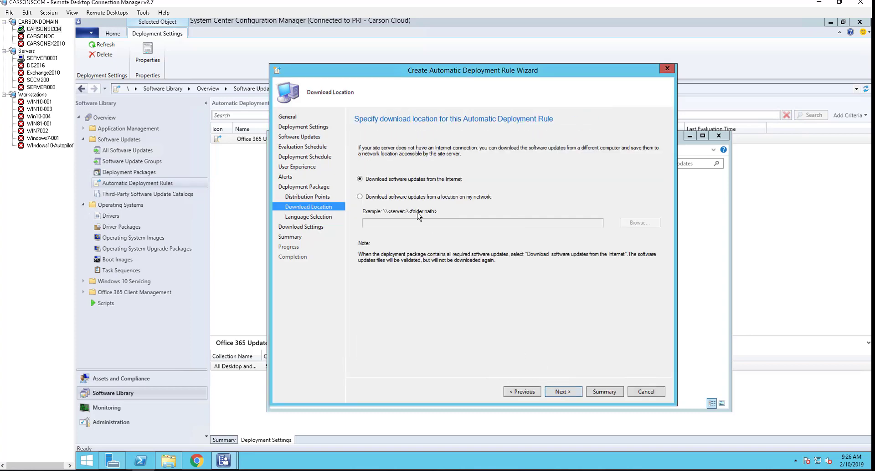
Accept Internet download, English update files and the default download settings, then finish and close the rule wizard.
click(563, 393)
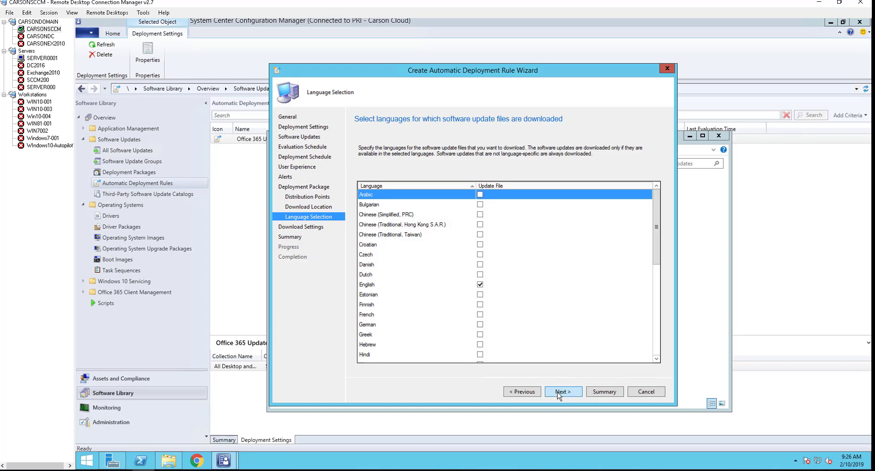
click(559, 394)
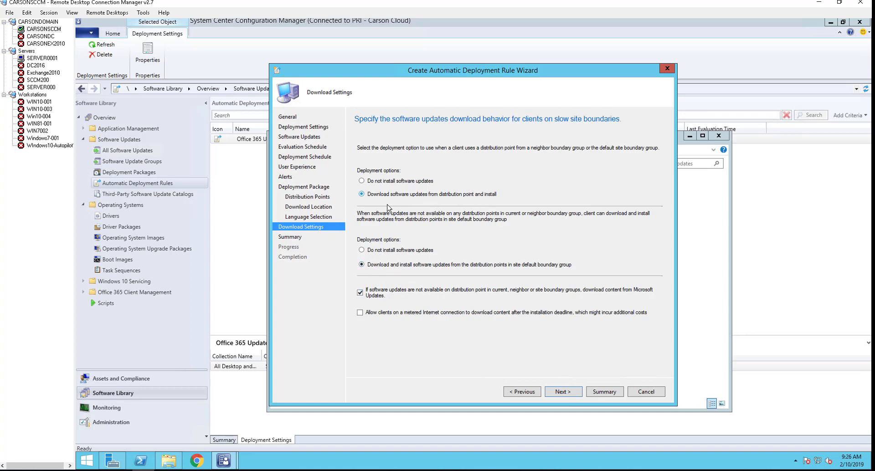
click(565, 392)
click(565, 392)
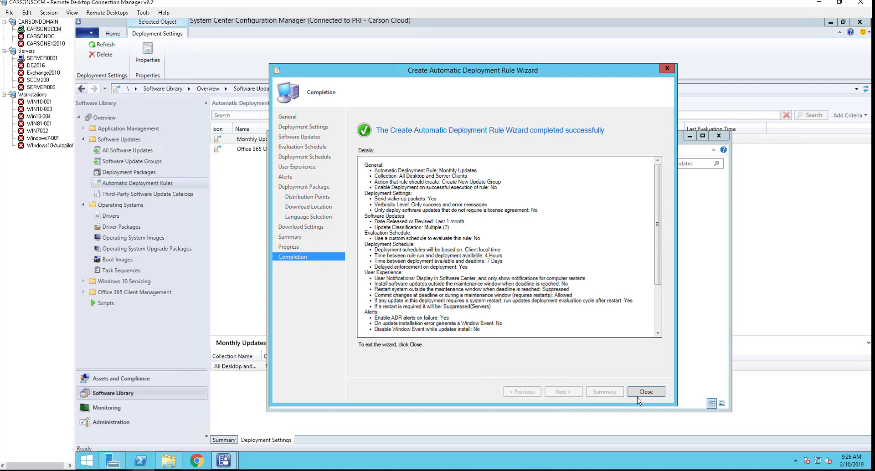
click(646, 392)
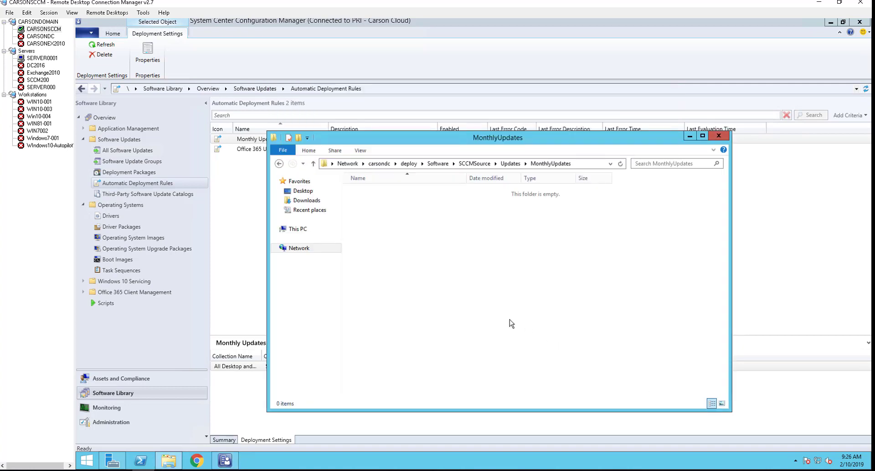
Examine the Monthly Updates rule's summary and the deployment settings of its All Desktop and Server Clients collection.
click(238, 143)
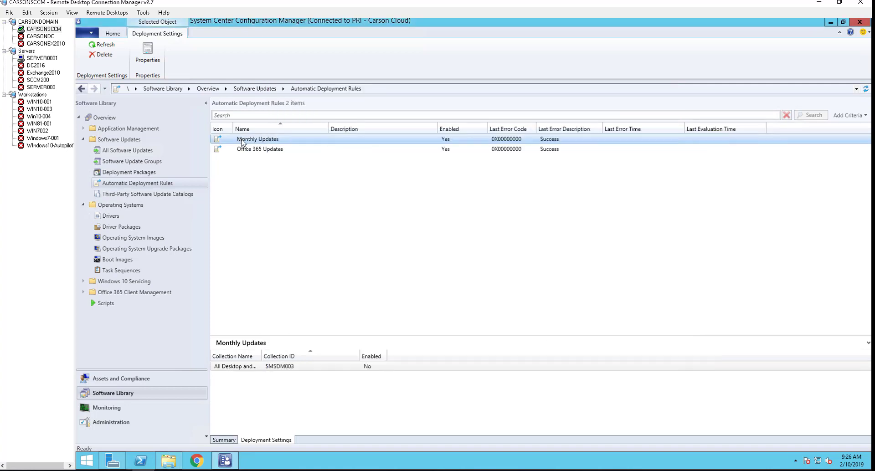
right_click(242, 143)
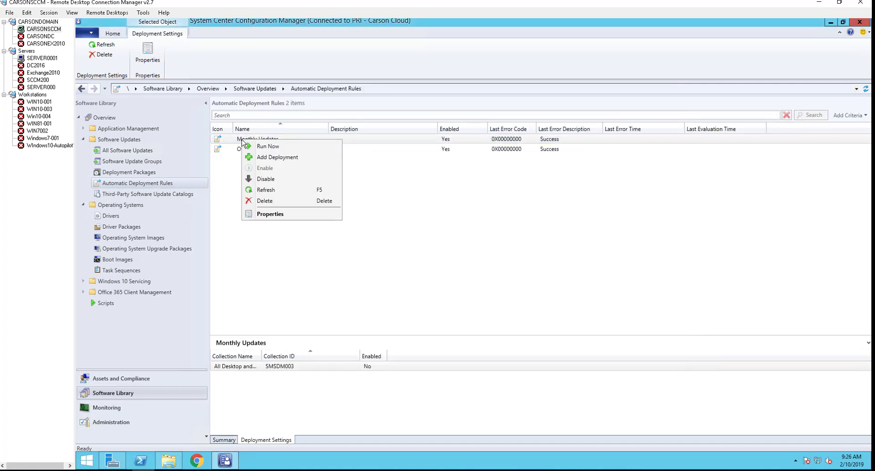
click(404, 139)
click(301, 148)
click(275, 141)
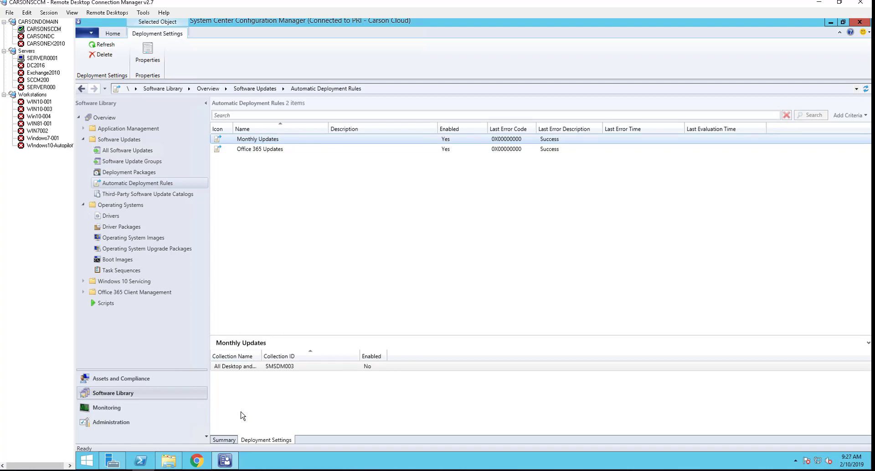
click(221, 441)
drag(389, 336, 404, 266)
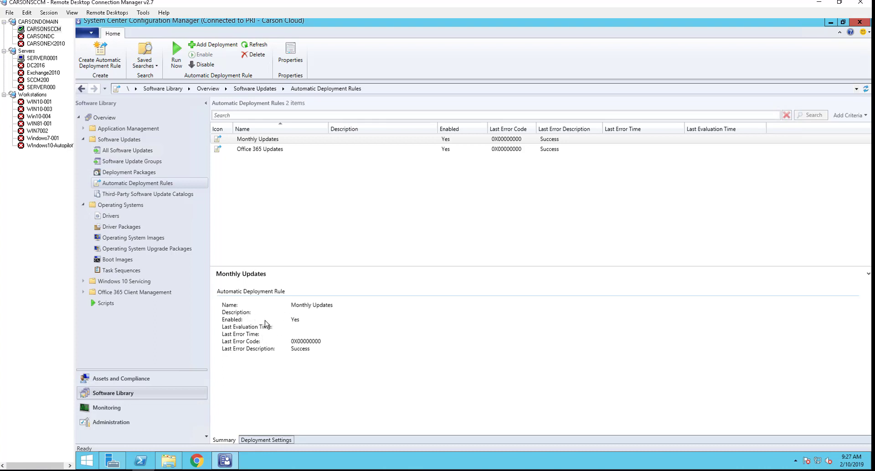
click(270, 441)
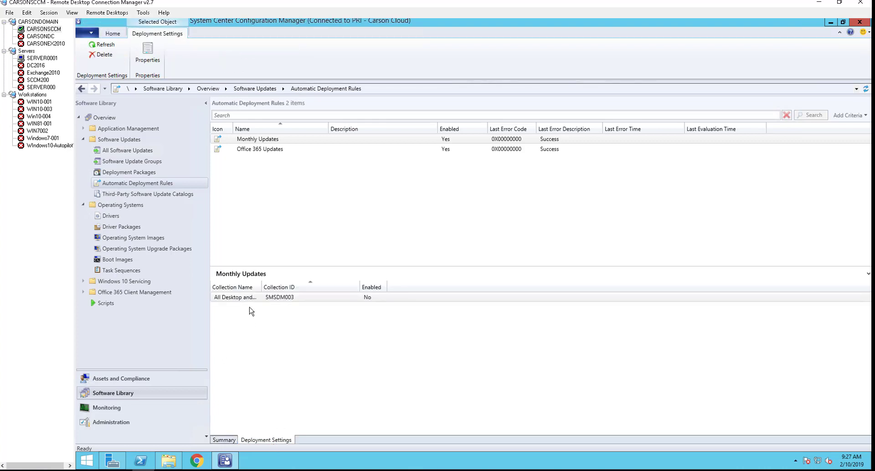
click(238, 299)
drag(261, 287, 284, 286)
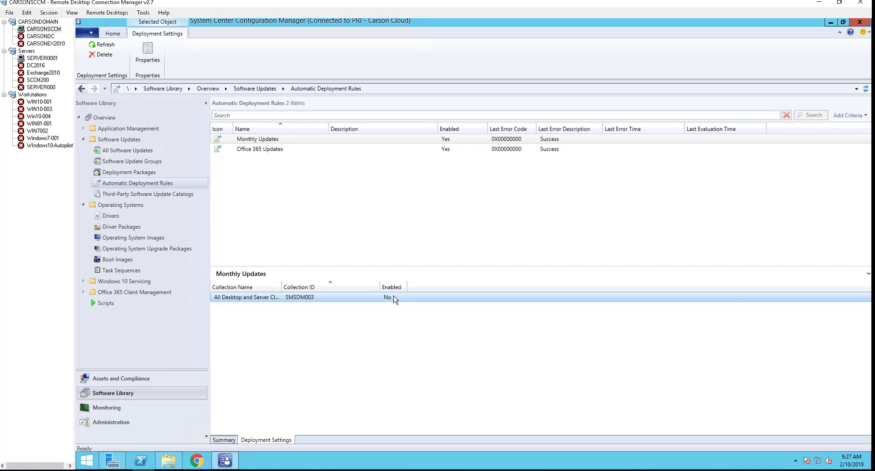
right_click(395, 300)
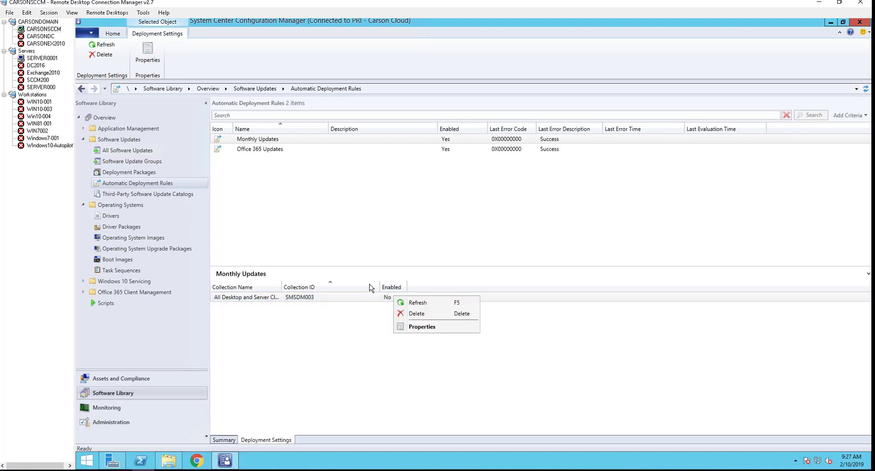
click(384, 299)
click(345, 141)
right_click(345, 140)
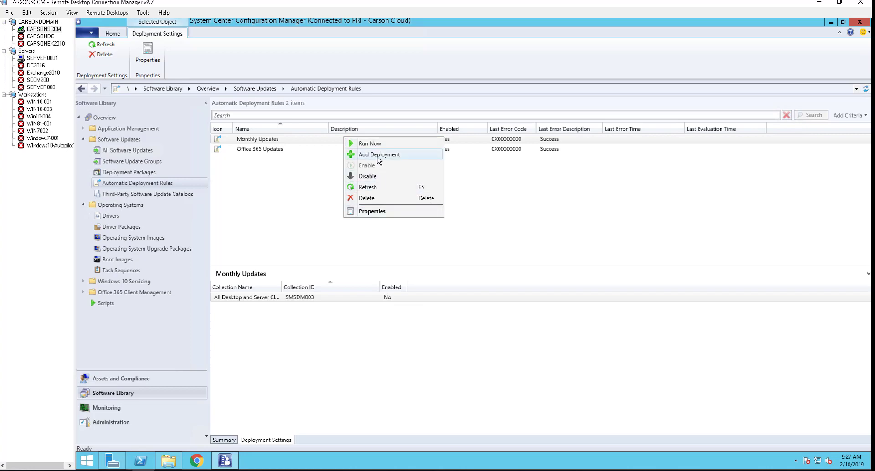
click(377, 155)
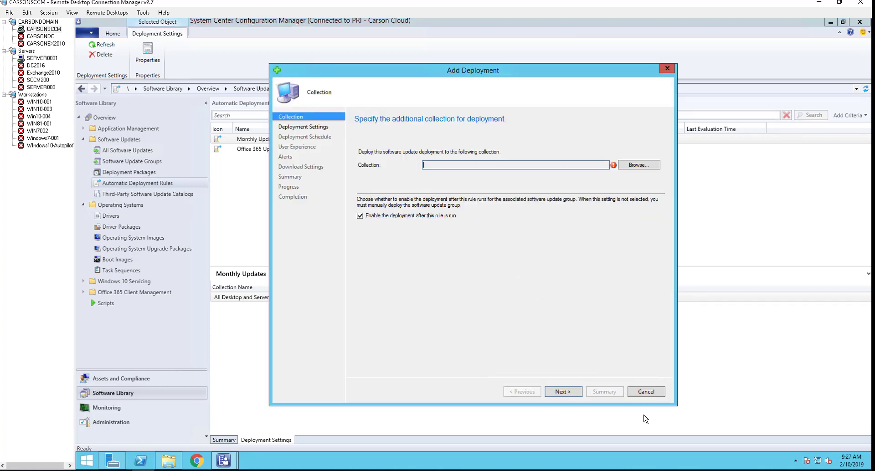
click(646, 392)
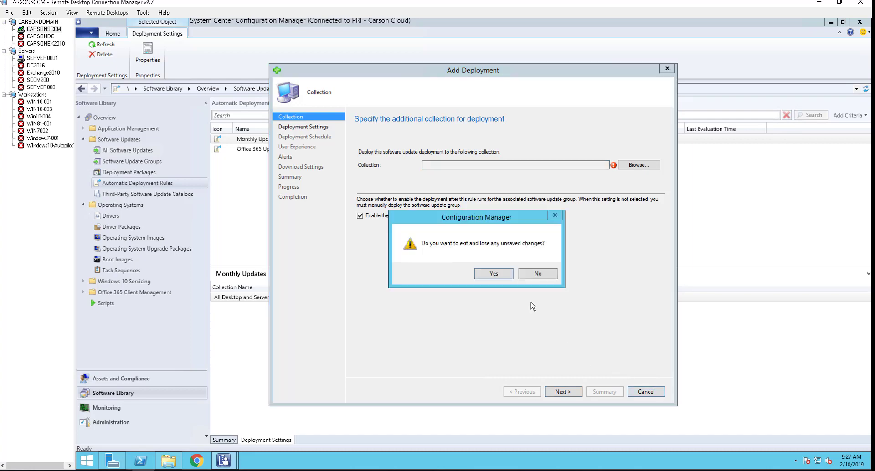
click(494, 277)
Run the Monthly Updates automatic deployment rule immediately and acknowledge the notice.
right_click(370, 139)
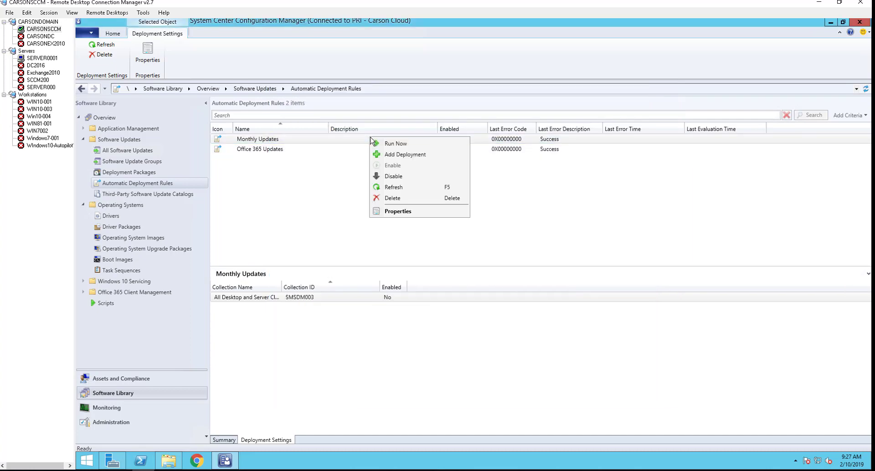
click(395, 144)
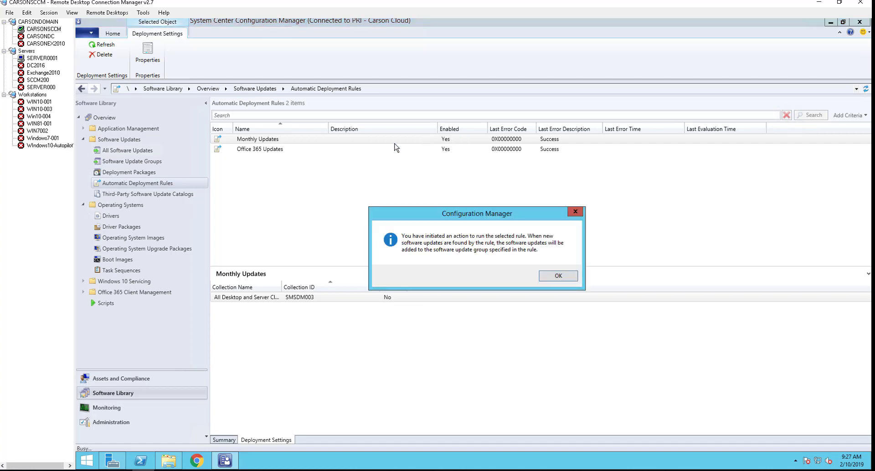
click(553, 277)
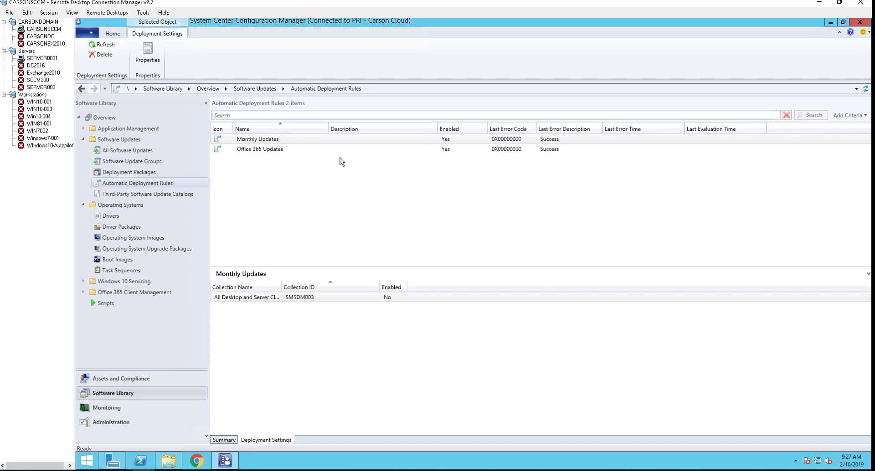
right_click(384, 299)
click(411, 331)
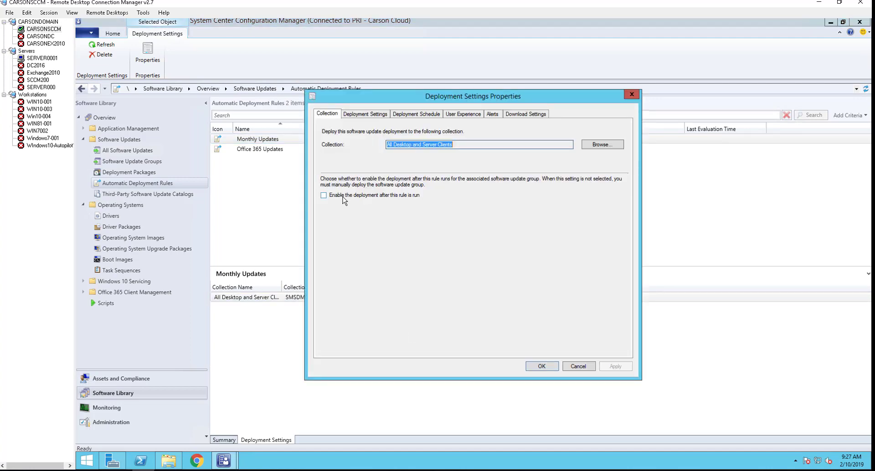
click(579, 367)
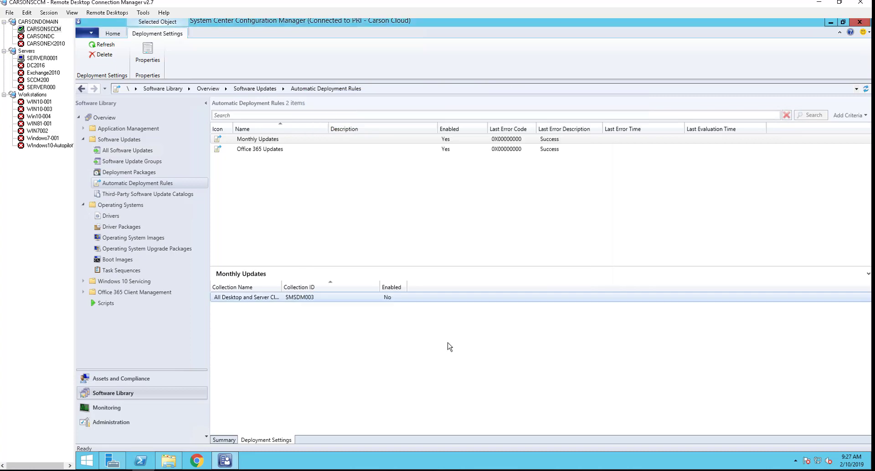
Enable the All Desktop and Server Clients deployment after the rule is run, in its deployment properties.
right_click(399, 297)
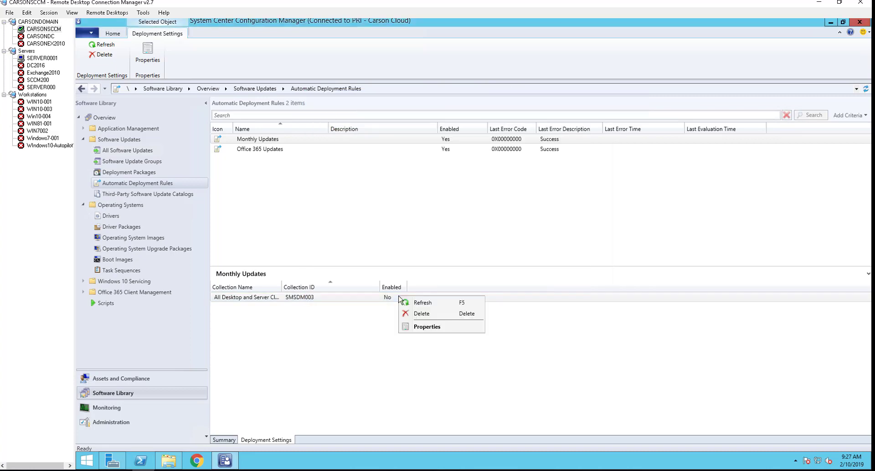
click(424, 327)
click(338, 197)
click(538, 366)
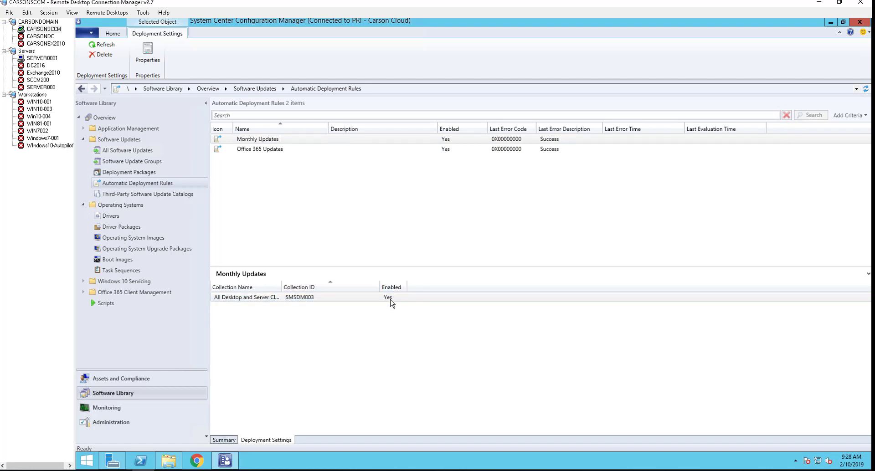
click(394, 299)
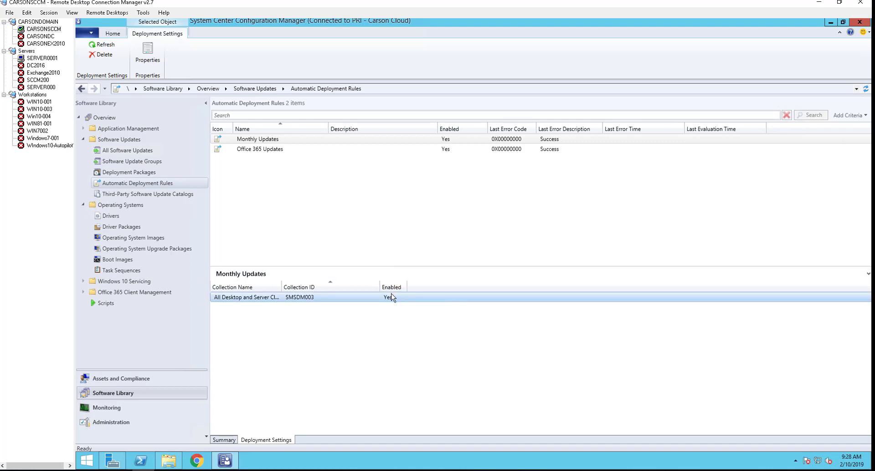